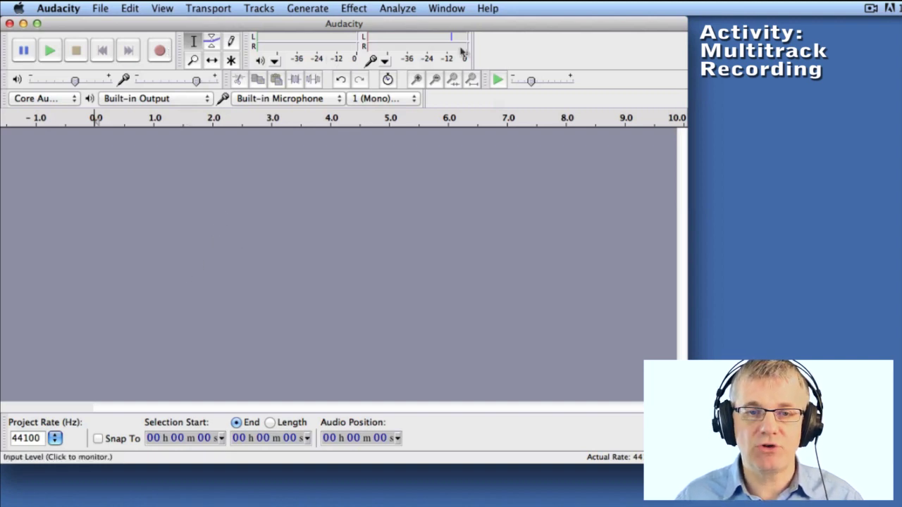
Monitor the microphone input level, then record a counted-in first track about 9 seconds long.
left_click(415, 45)
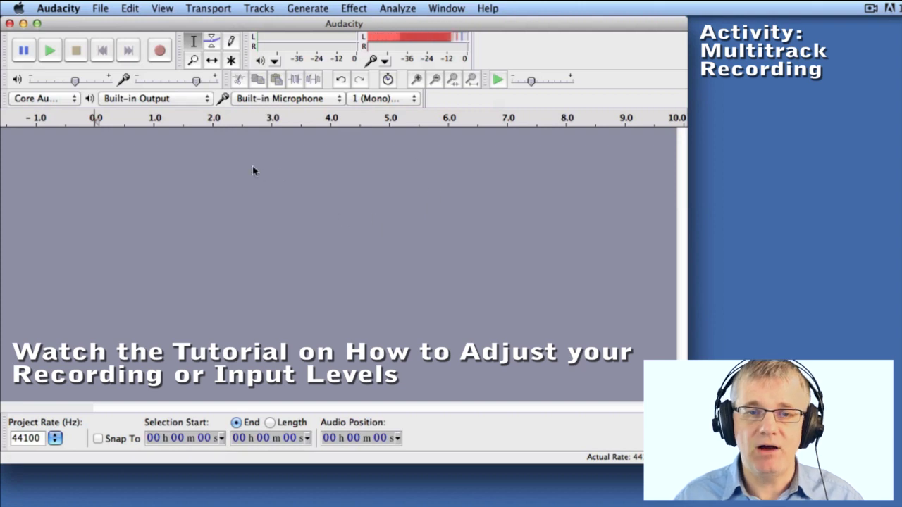
left_click(161, 57)
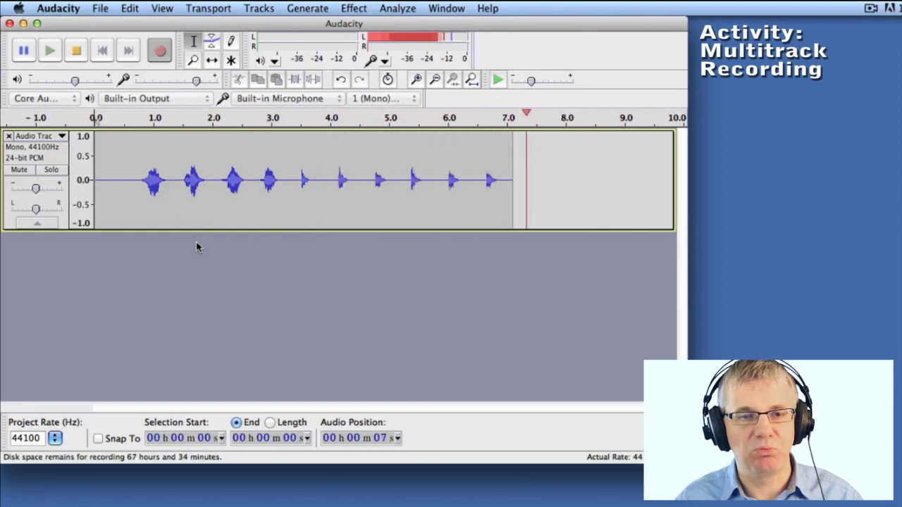
left_click(76, 51)
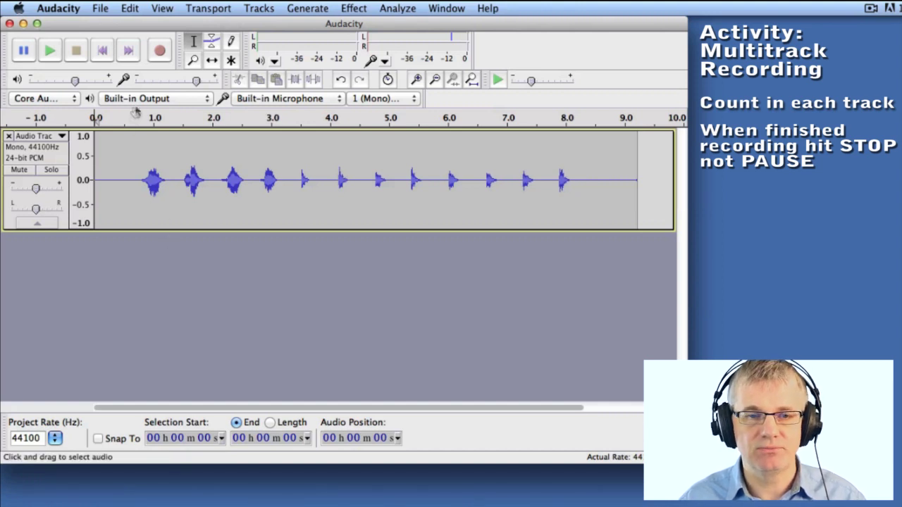
Try recording a second track alongside the first, then delete that take.
left_click(162, 55)
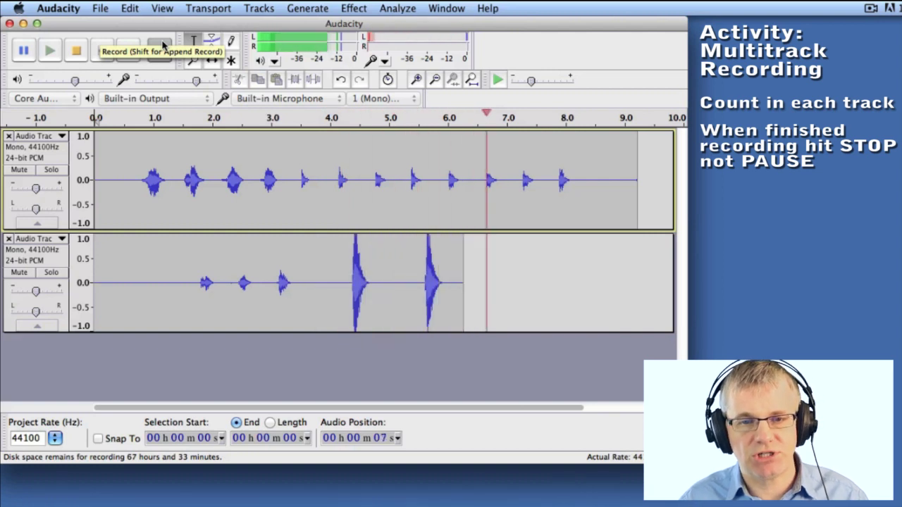
left_click(77, 53)
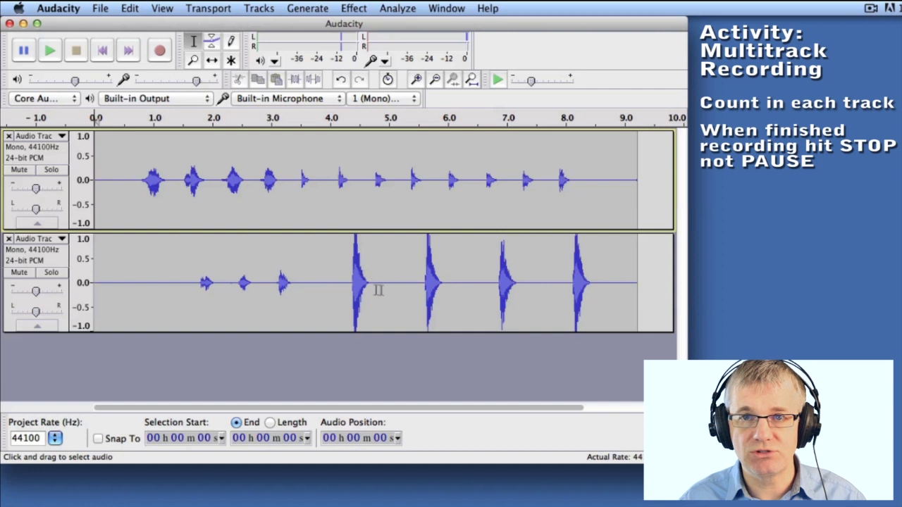
left_click(9, 238)
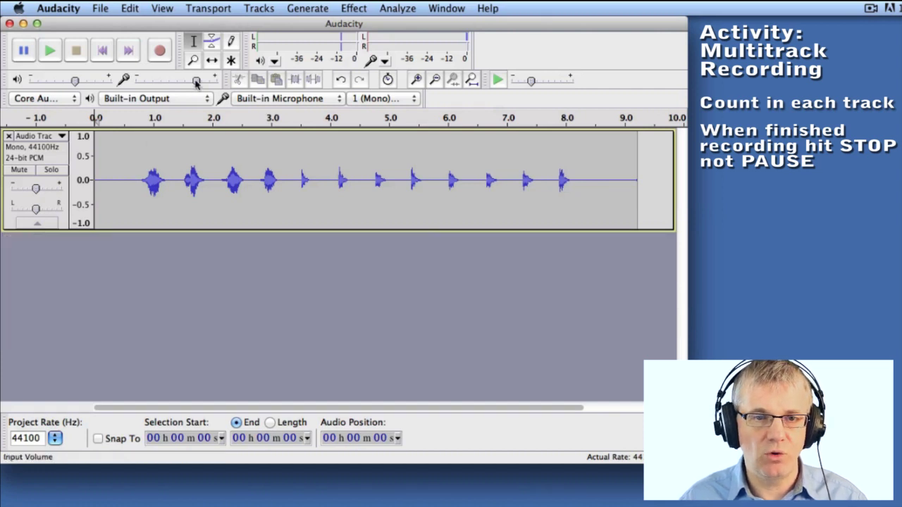
Record a counted-in second track with the input volume lowered slightly, then play both tracks back together.
mouse_move(191, 82)
left_click_drag(191, 82, 183, 83)
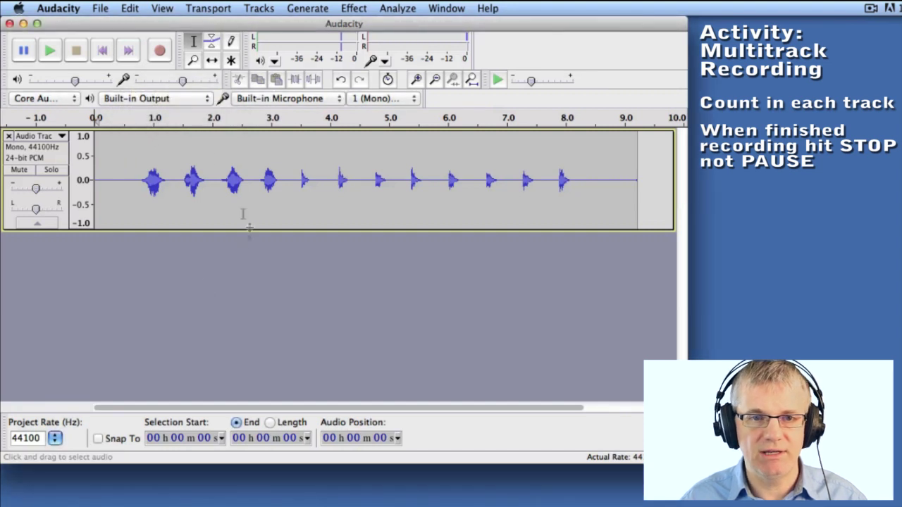
left_click(162, 55)
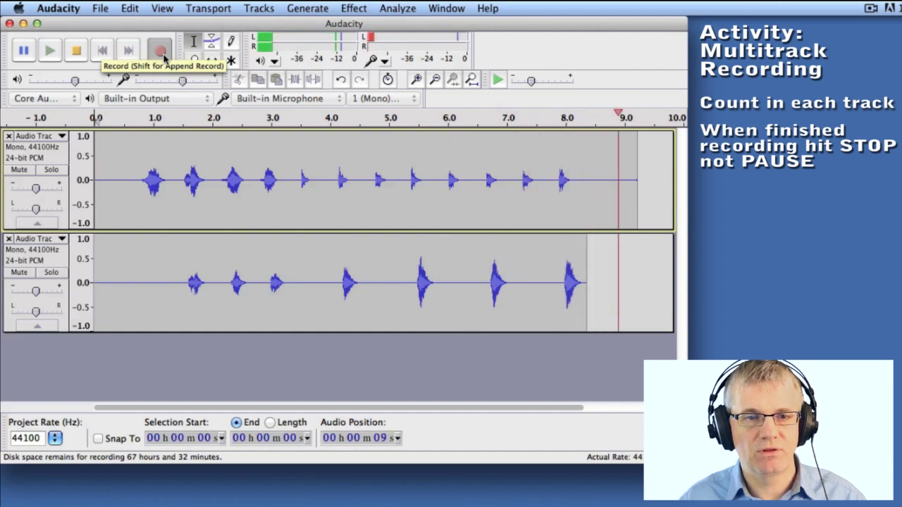
key("space")
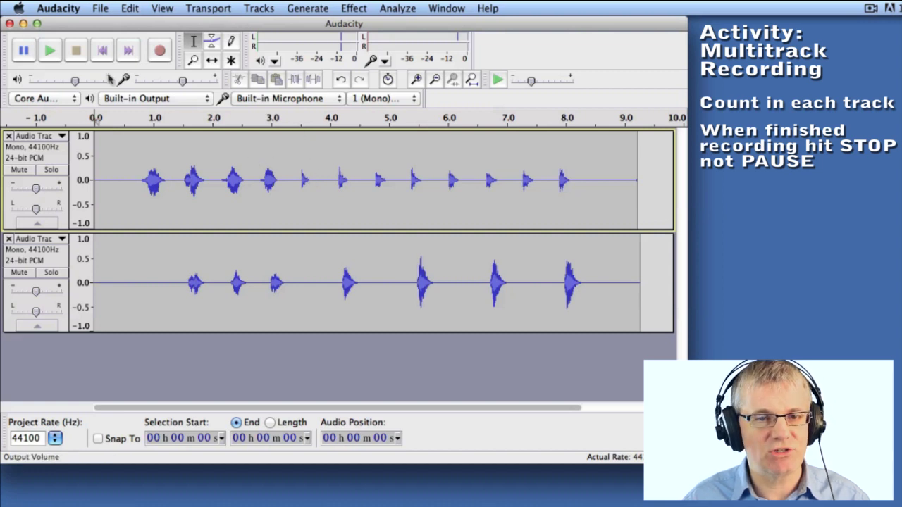
left_click(49, 52)
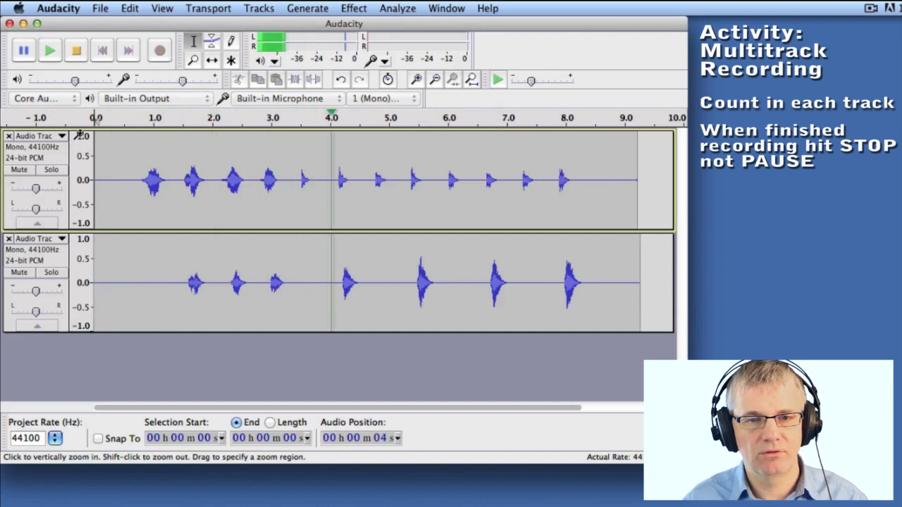
left_click(77, 52)
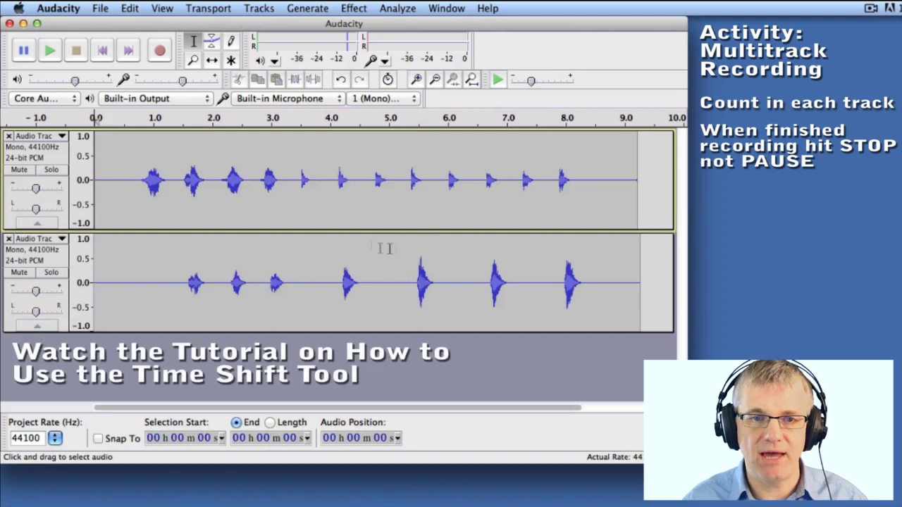
Time-shift the second track about 0.1 s earlier to line its beats up with those of the first track.
left_click(212, 65)
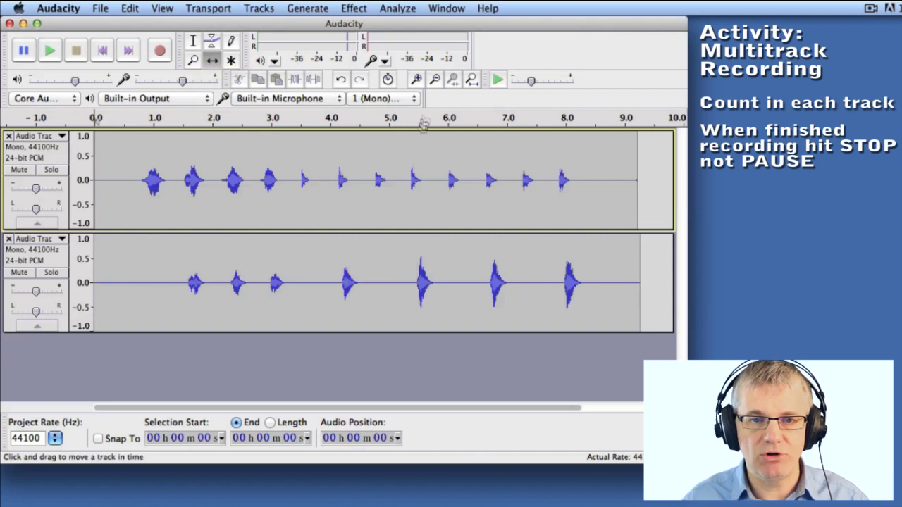
left_click(417, 79)
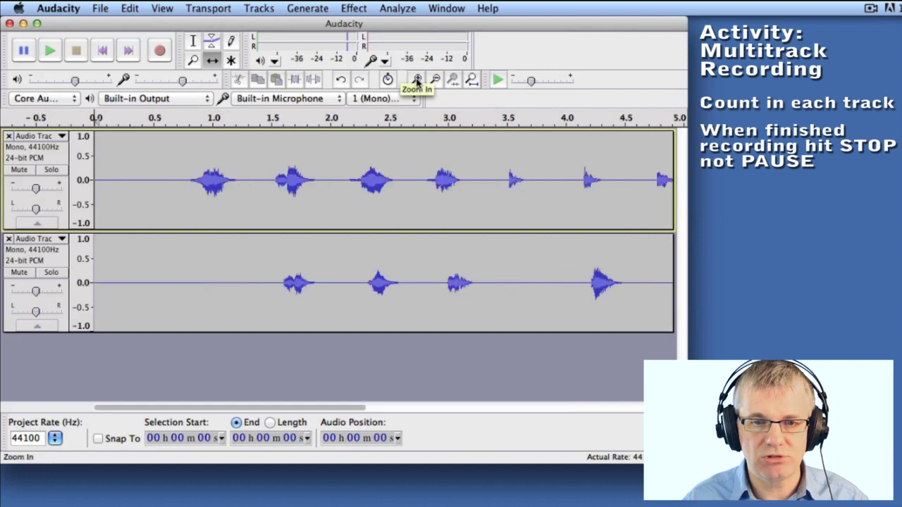
left_click(417, 79)
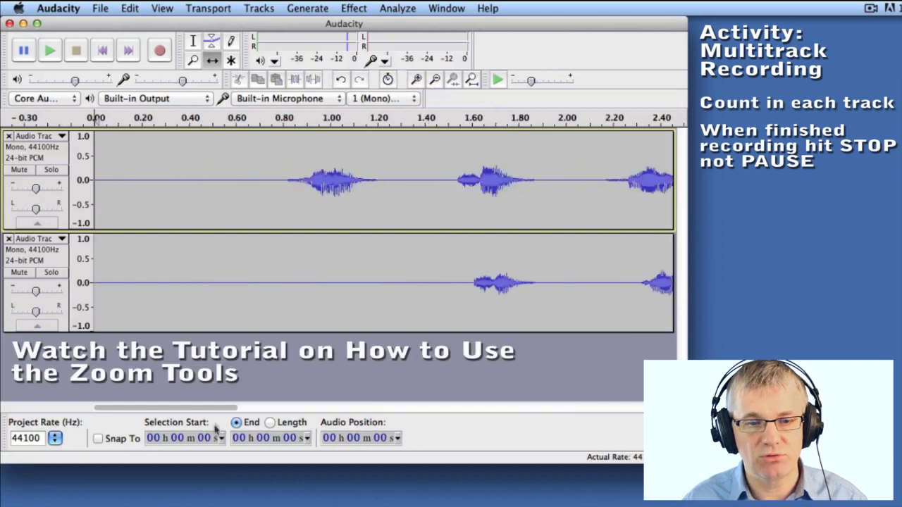
left_click_drag(215, 408, 400, 410)
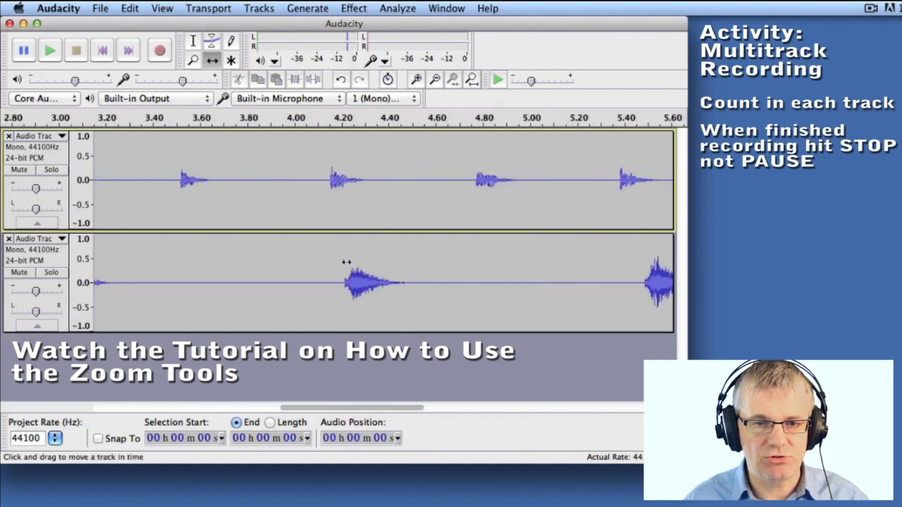
left_click_drag(360, 271, 338, 272)
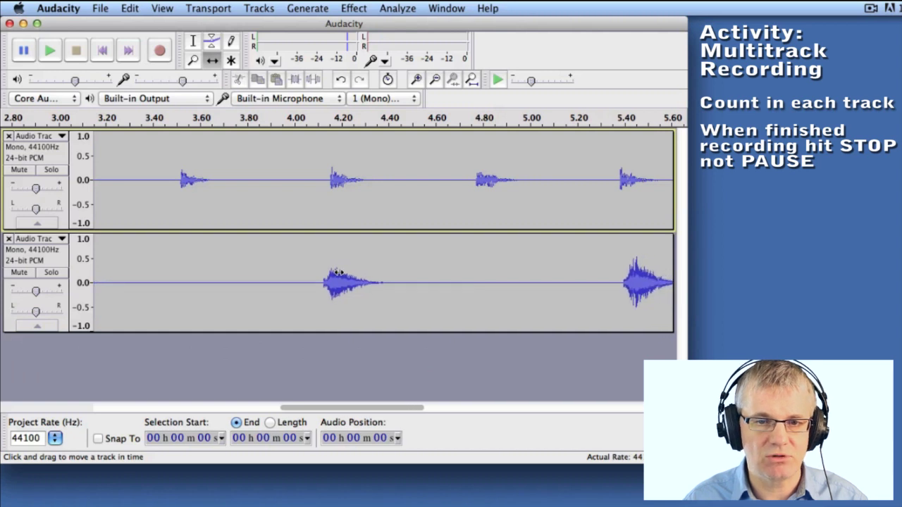
left_click_drag(542, 245, 532, 249)
Nudge the second track slightly later to match the first track's beat near 6.6 s, then play both tracks from the start.
left_click_drag(419, 411, 503, 414)
left_click_drag(510, 413, 515, 412)
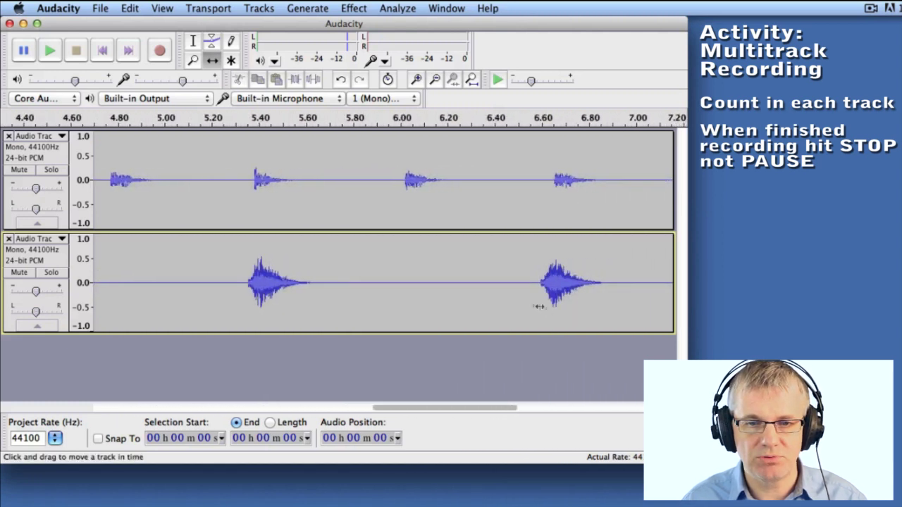
left_click_drag(536, 306, 539, 306)
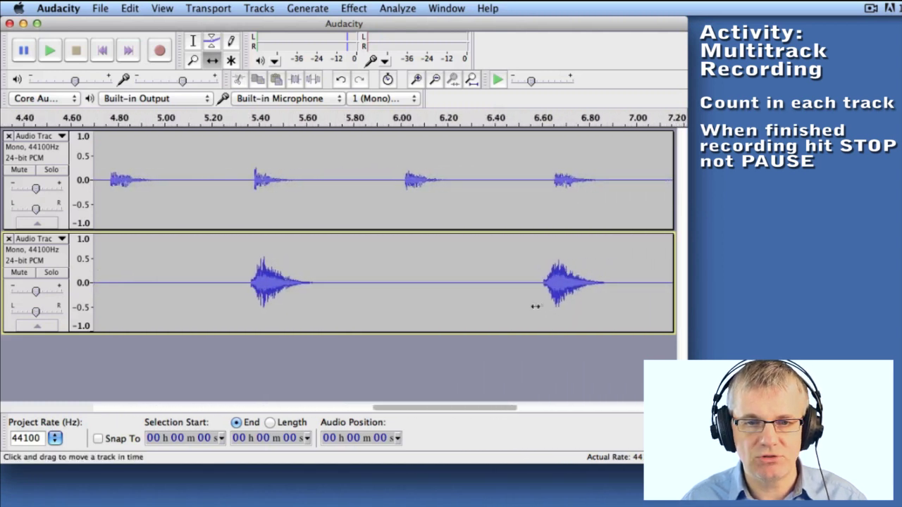
mouse_move(454, 413)
left_mouse_down()
mouse_move(519, 415)
mouse_move(465, 411)
left_mouse_up()
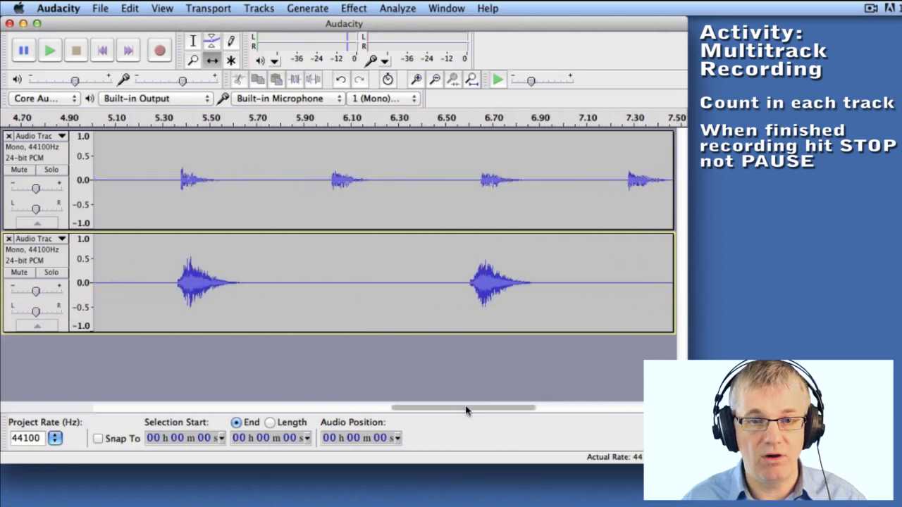
left_click(472, 82)
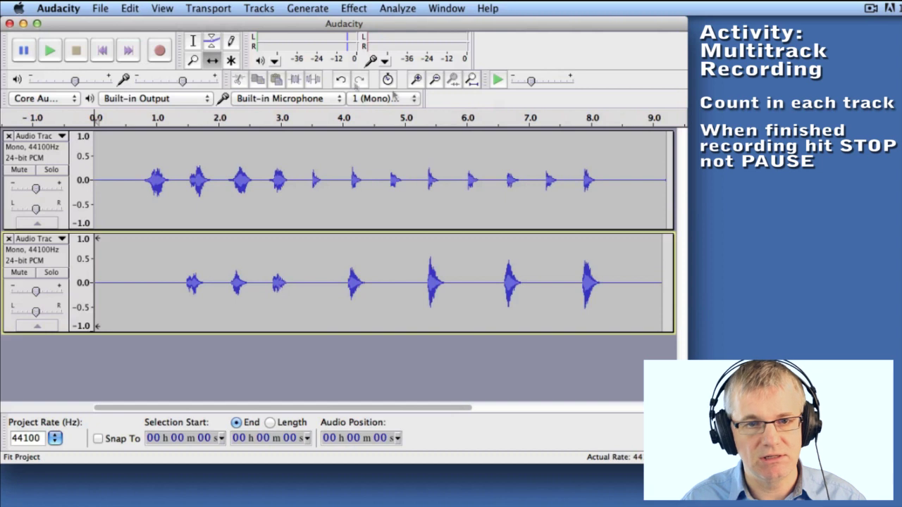
left_click(60, 60)
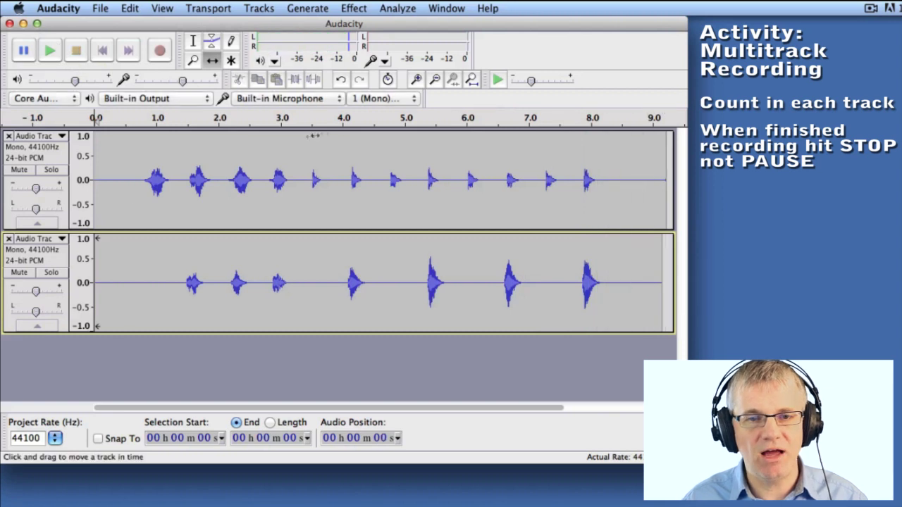
Shift the second track about 0.01 s later around its 4.1 s beat, then play both tracks to check the timing.
left_click(418, 80)
left_click(417, 79)
left_click(417, 79)
left_click(340, 407)
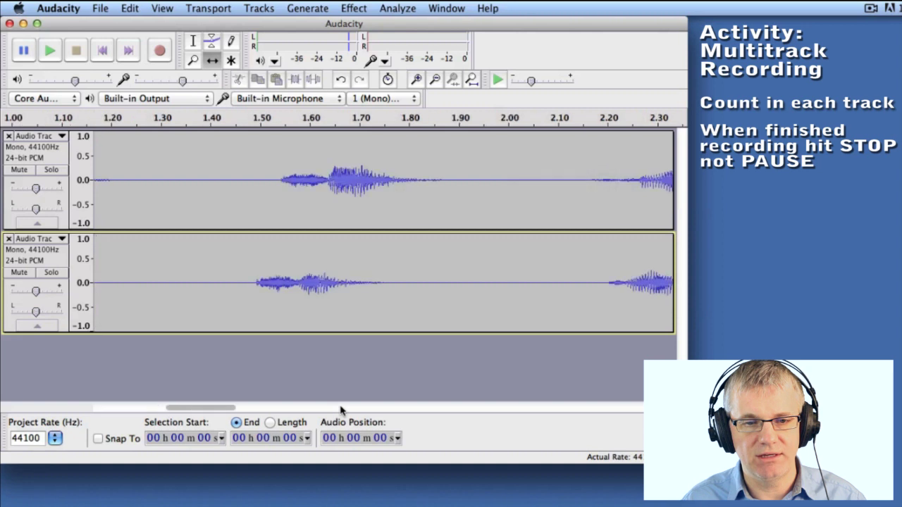
left_click(339, 407)
left_click(284, 408)
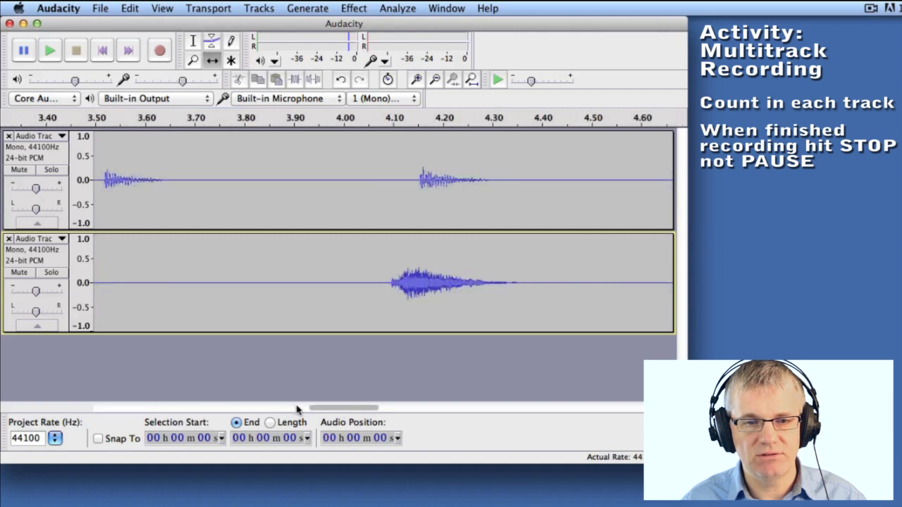
left_click_drag(422, 258, 426, 257)
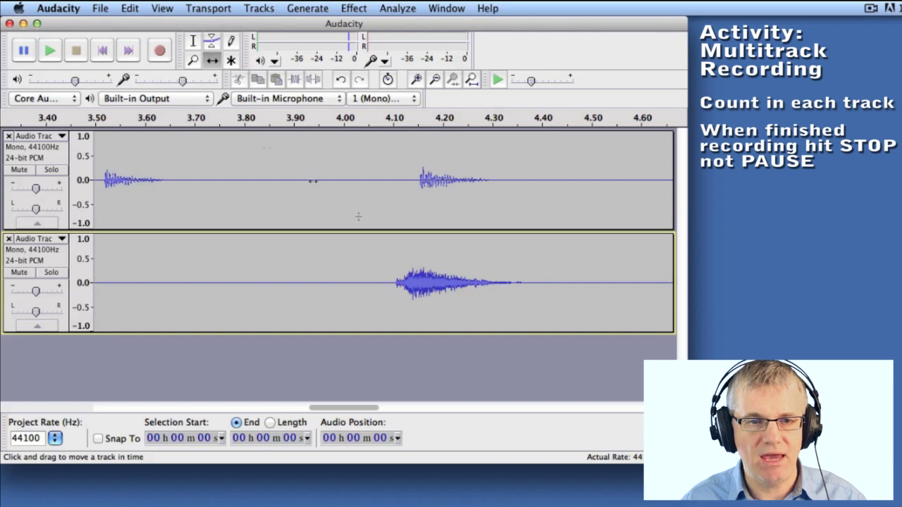
left_click(472, 80)
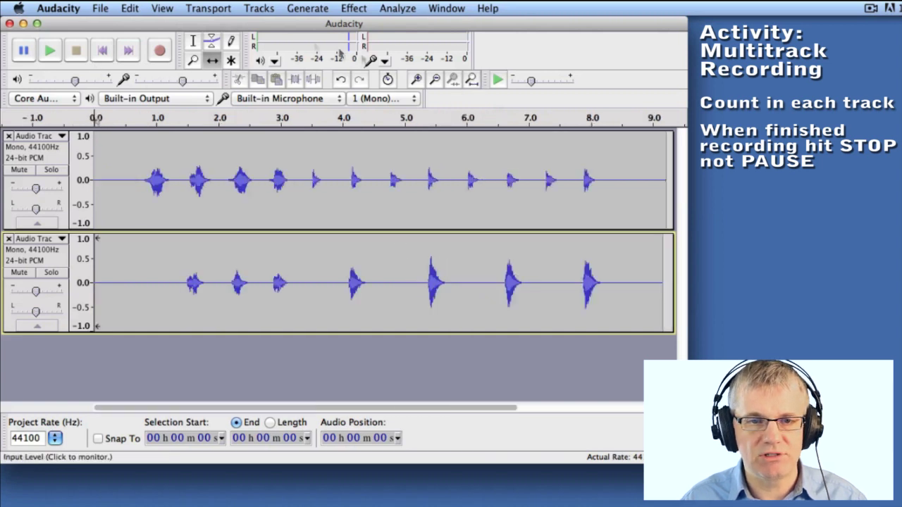
left_click(45, 54)
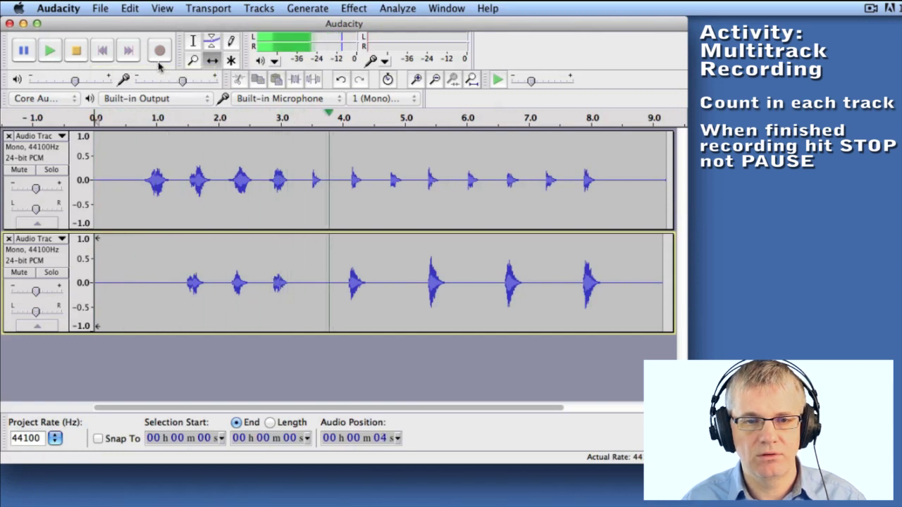
left_click(79, 52)
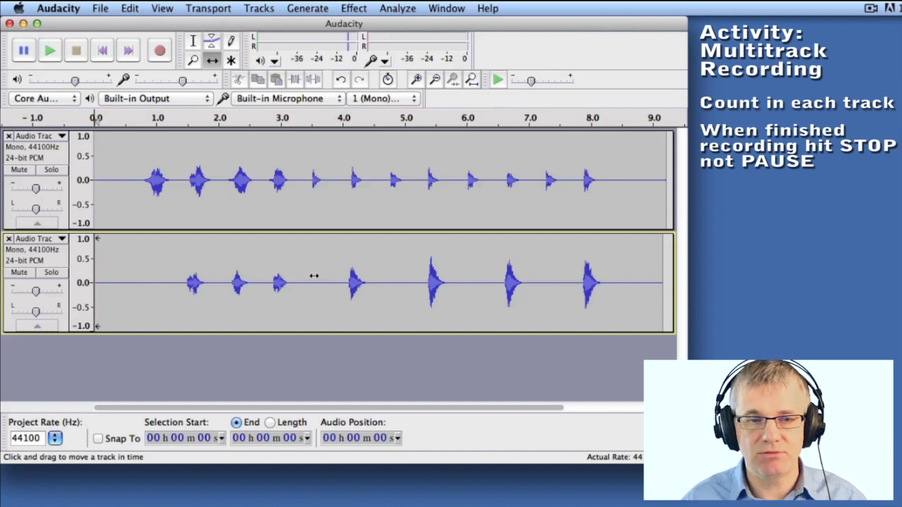
Start exporting the project as an MP3 to the Desktop, naming the file "Beat Box" followed by the performer's first name.
left_click(101, 8)
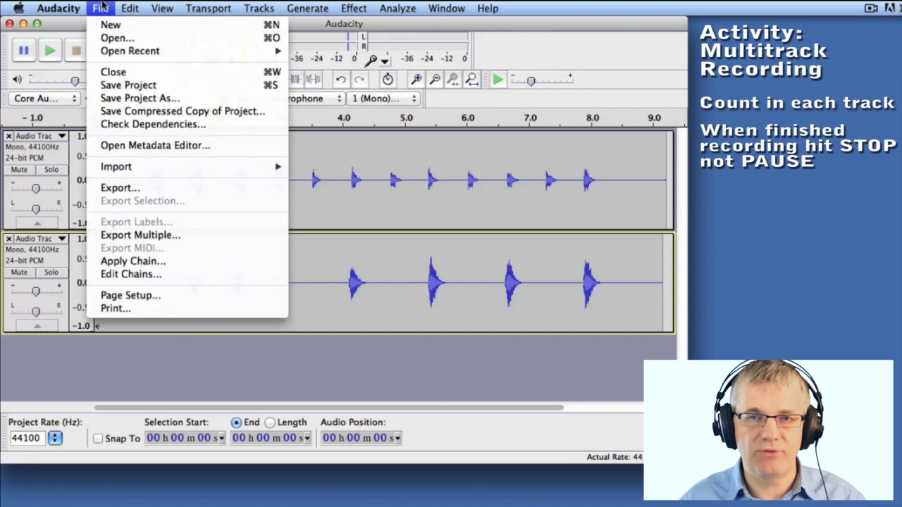
left_click(142, 188)
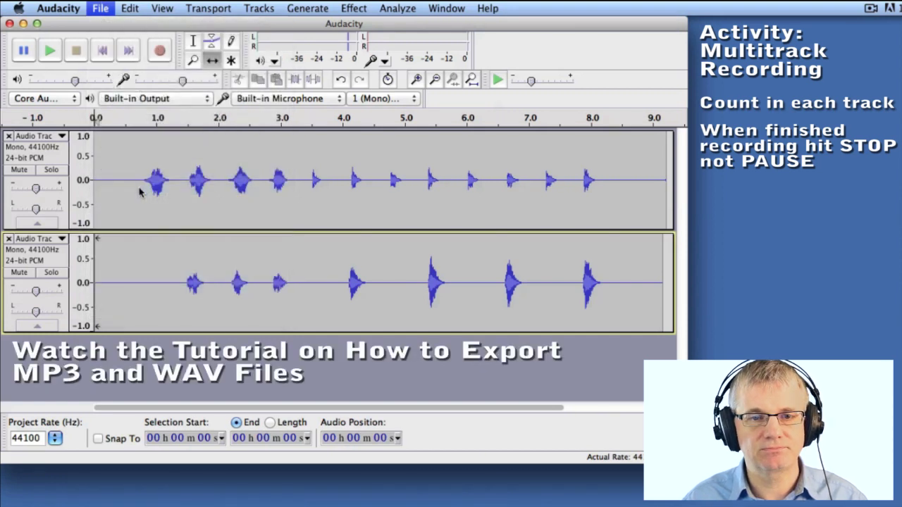
left_click(184, 173)
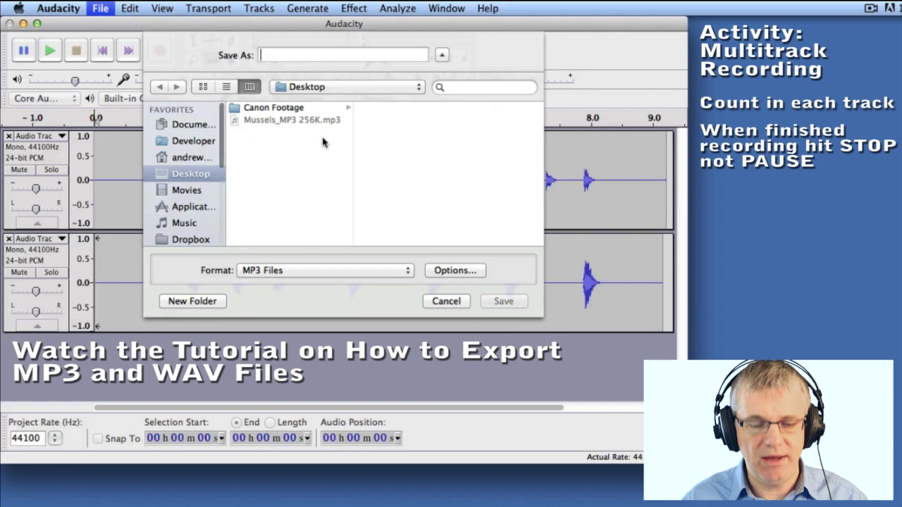
type("Beat Box")
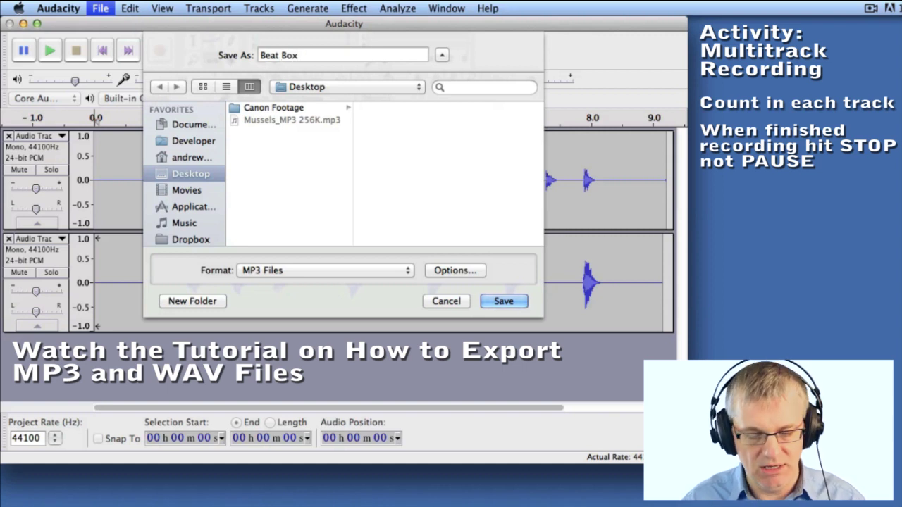
type("Andrew")
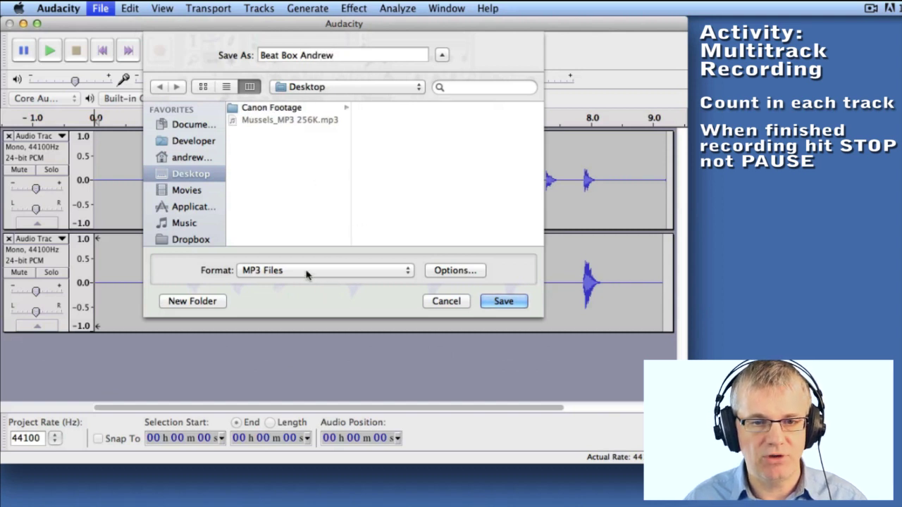
Set the MP3 export quality to 128 kbps.
left_click(469, 274)
left_click(341, 164)
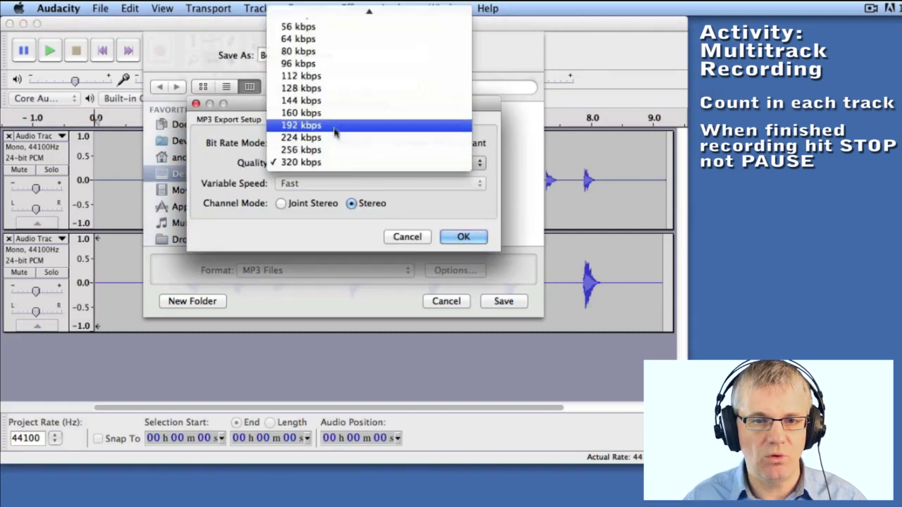
left_click(334, 90)
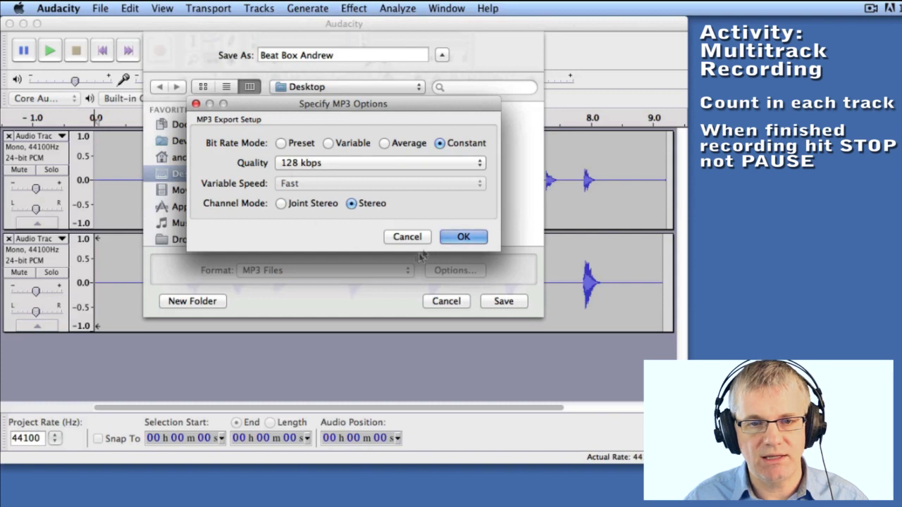
left_click(463, 238)
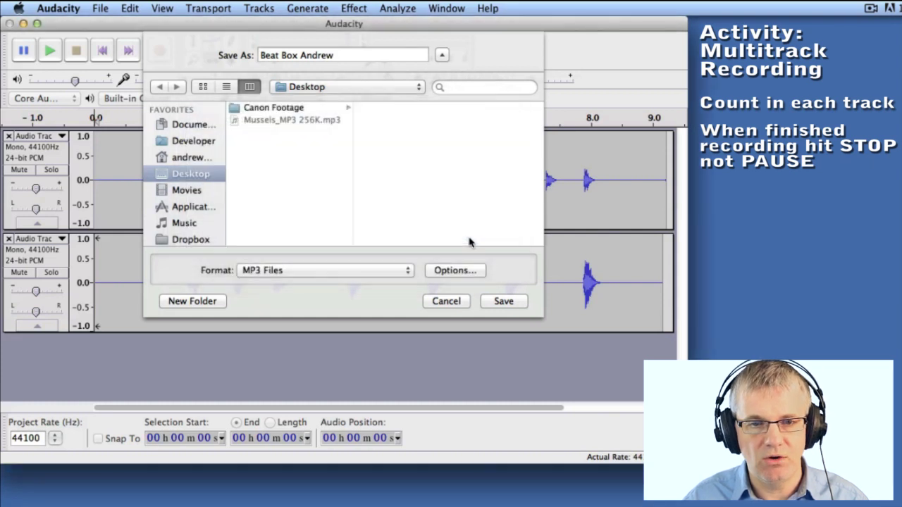
Save the MP3 with blank metadata, accept the mono mixdown, and select the exported file on the desktop.
left_click(503, 302)
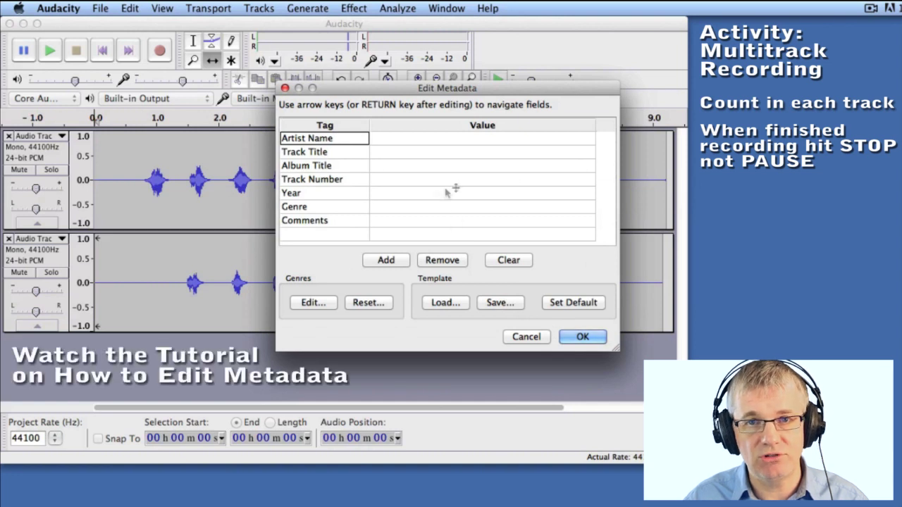
left_click(582, 338)
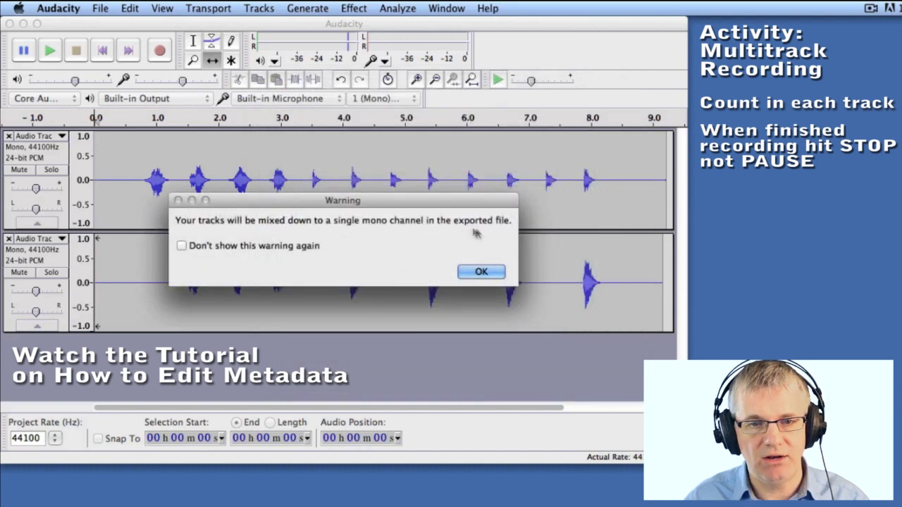
left_click(481, 272)
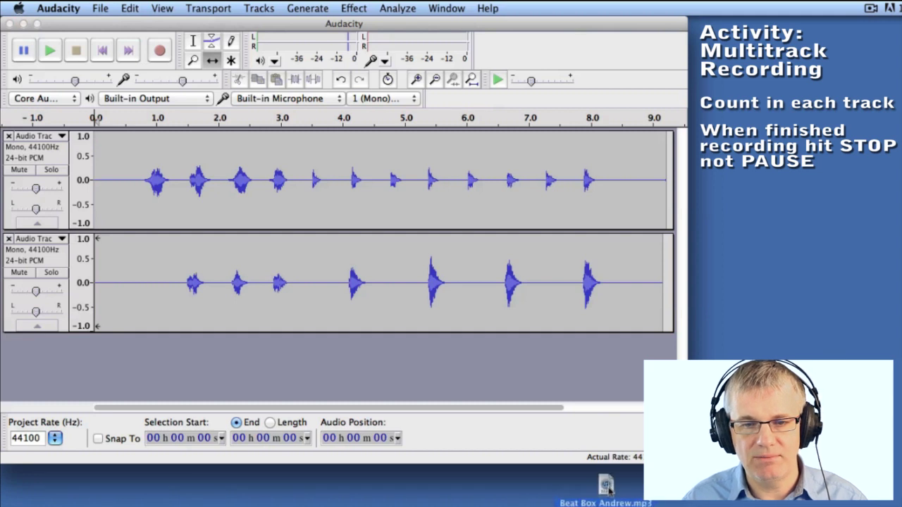
left_click(634, 491)
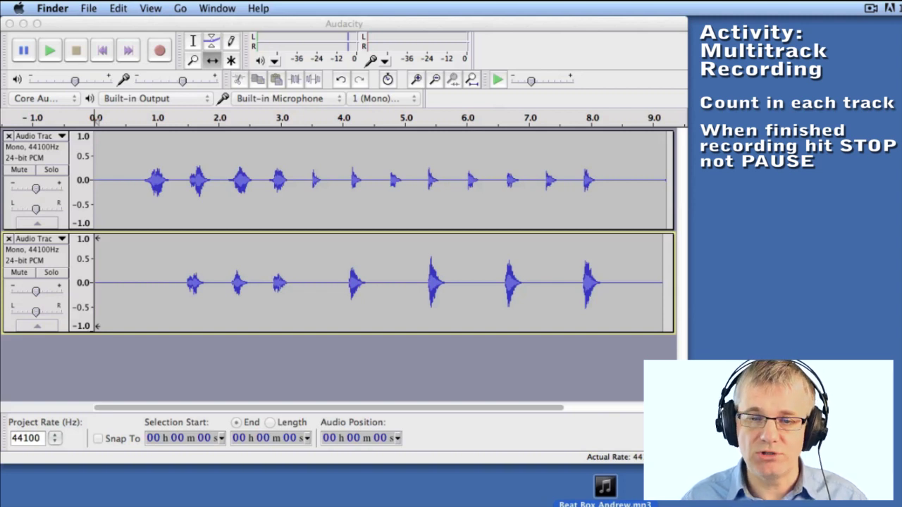
left_click(606, 492)
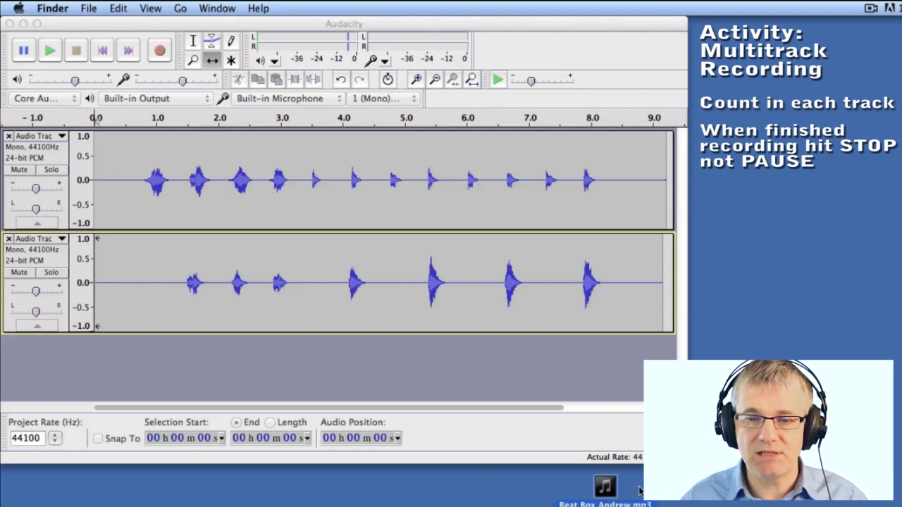